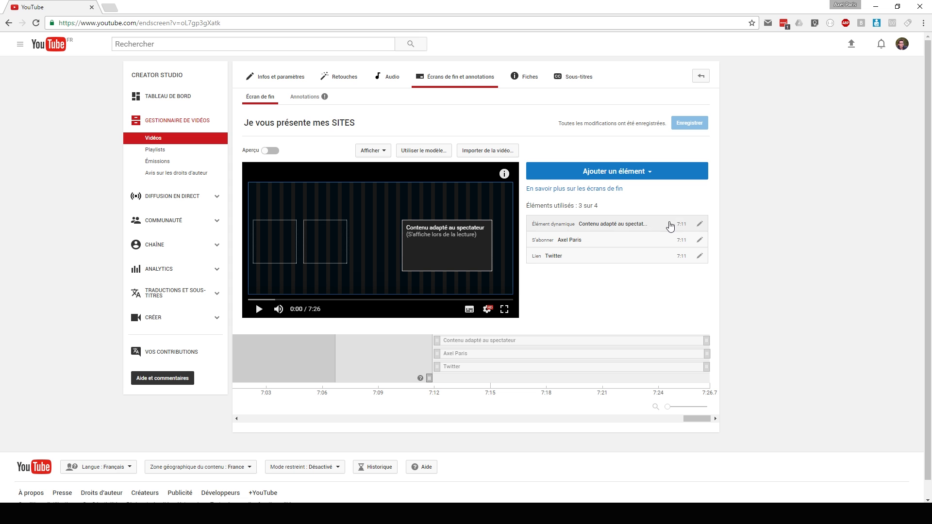
- Jump the preview to 7:11 and open the 'Contenu adapté au spectateur' element for editing
click(601, 227)
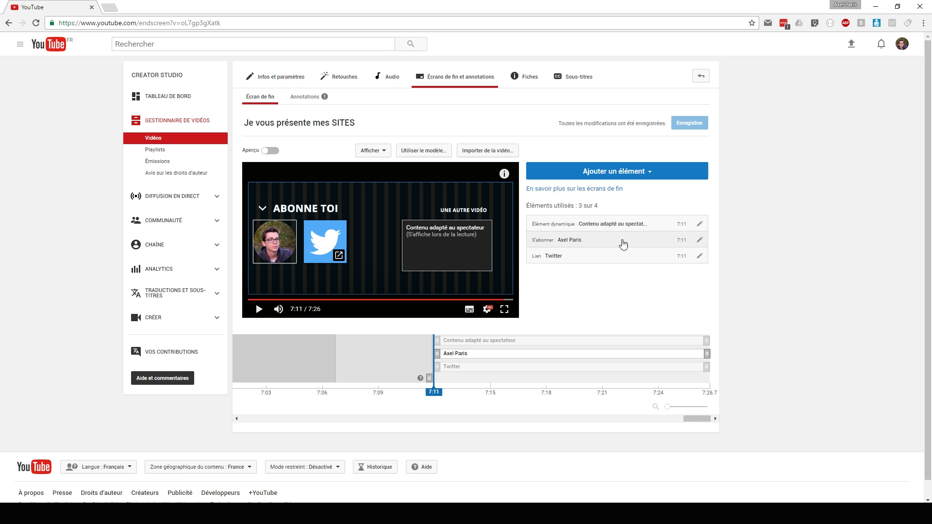
click(699, 224)
- Delete the viewer-adapted video element and the subscribe avatar element
click(502, 326)
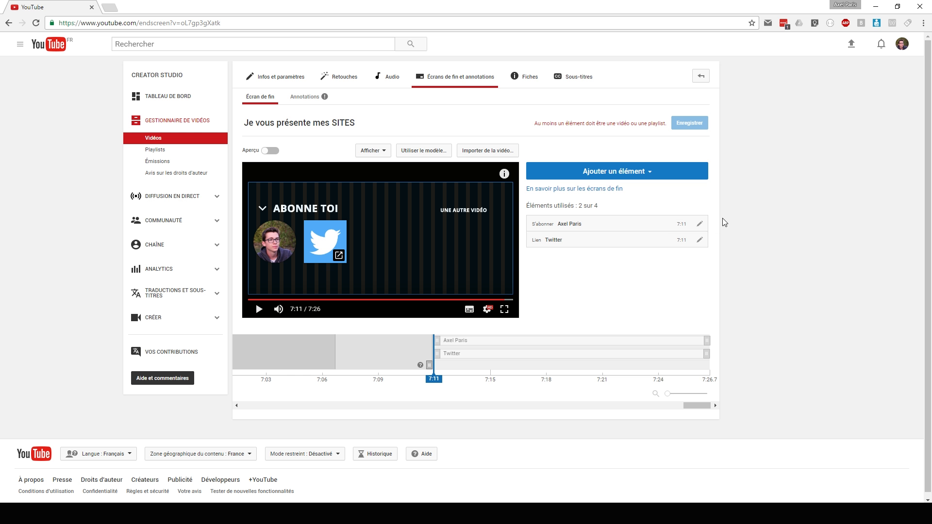
click(699, 224)
click(494, 288)
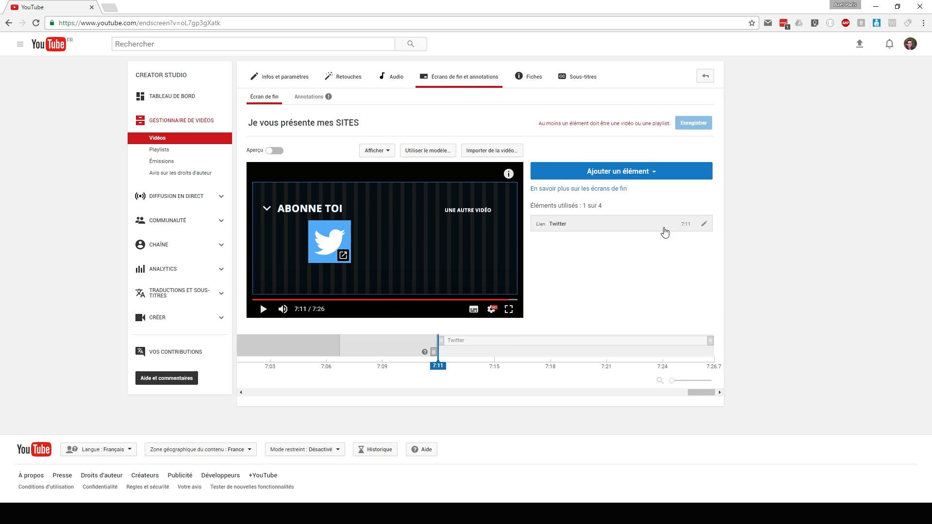
- Delete the Twitter link element and move the playhead back to 7:06
click(703, 226)
click(520, 344)
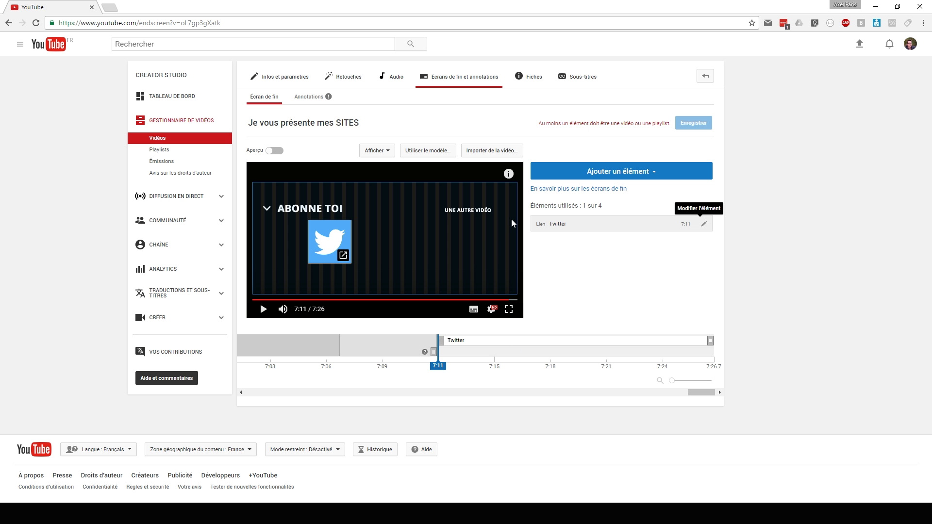
click(703, 224)
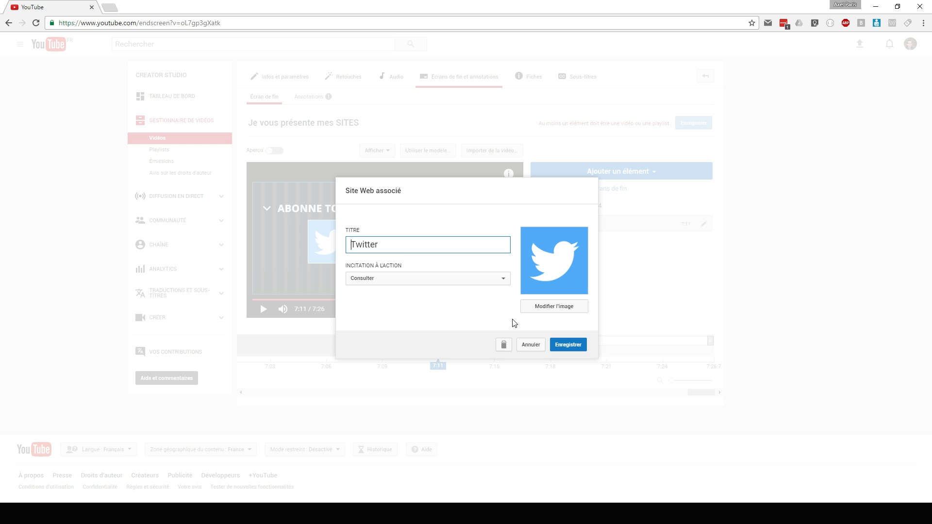
click(504, 345)
drag(437, 349, 329, 345)
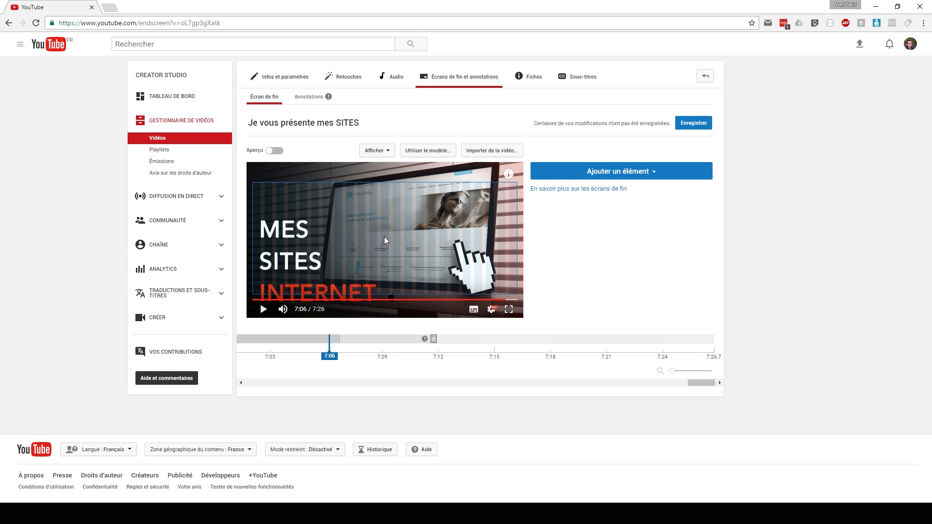
- Play the preview from 7:06 and pause at 7:12 on the empty ABONNE TOI backdrop
click(263, 310)
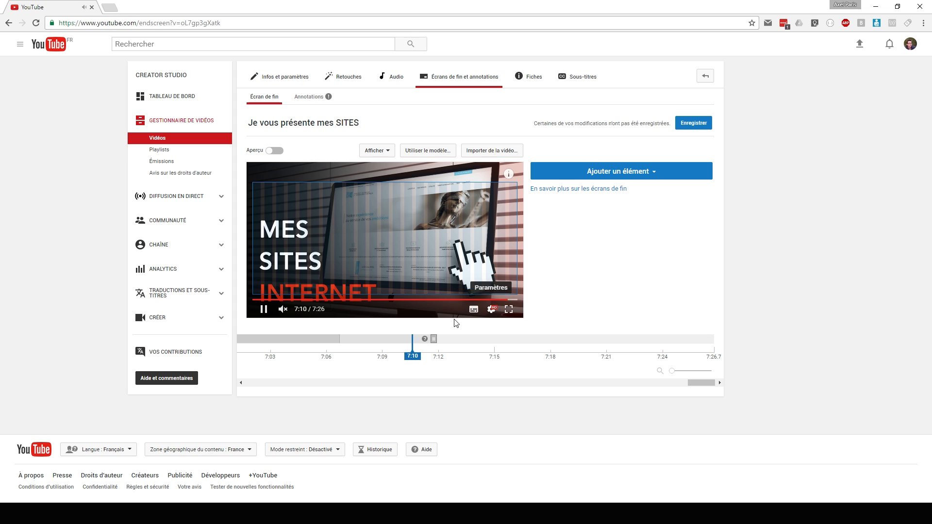
click(264, 310)
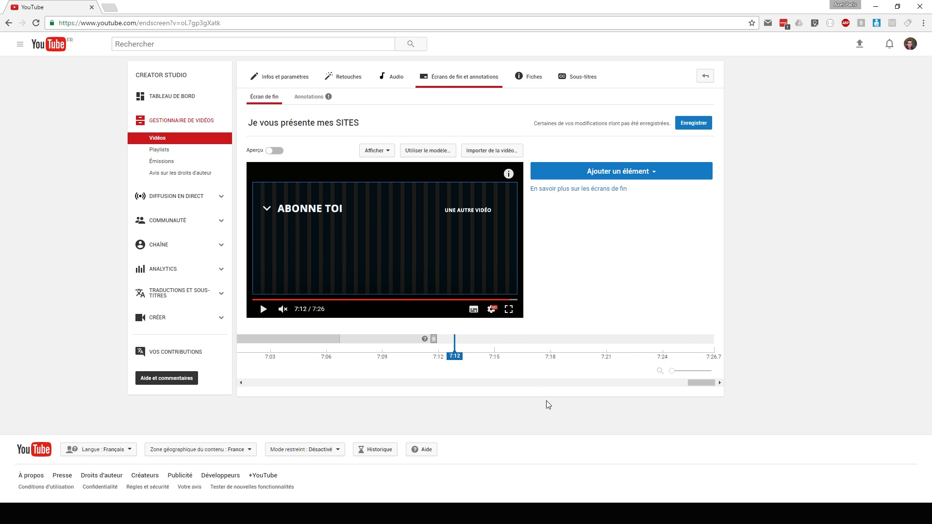
- Add a subscribe avatar beneath ABONNE TOI and start creating a new link element
click(640, 179)
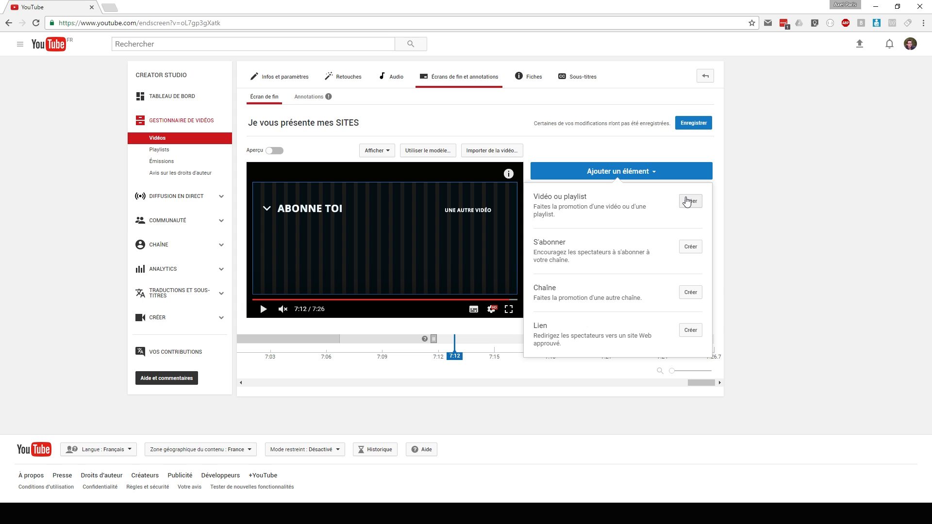
click(690, 247)
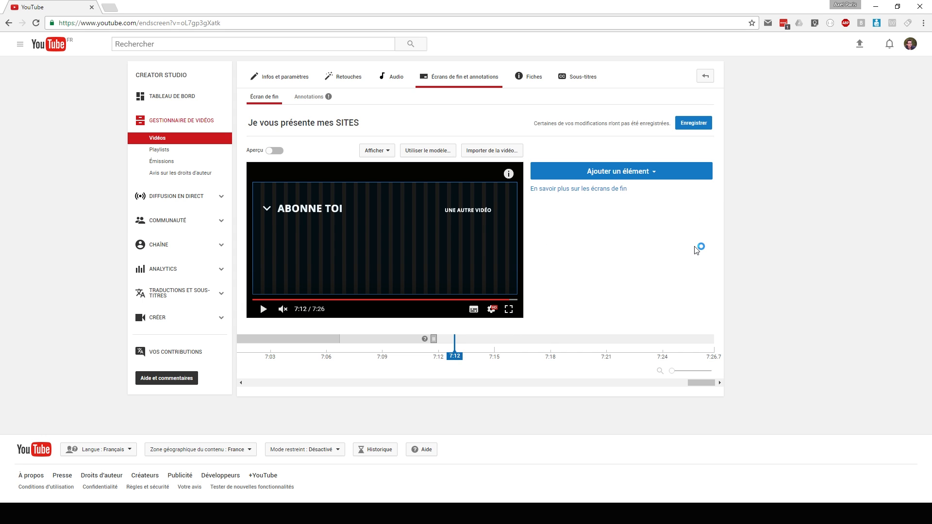
drag(295, 191, 294, 236)
click(623, 170)
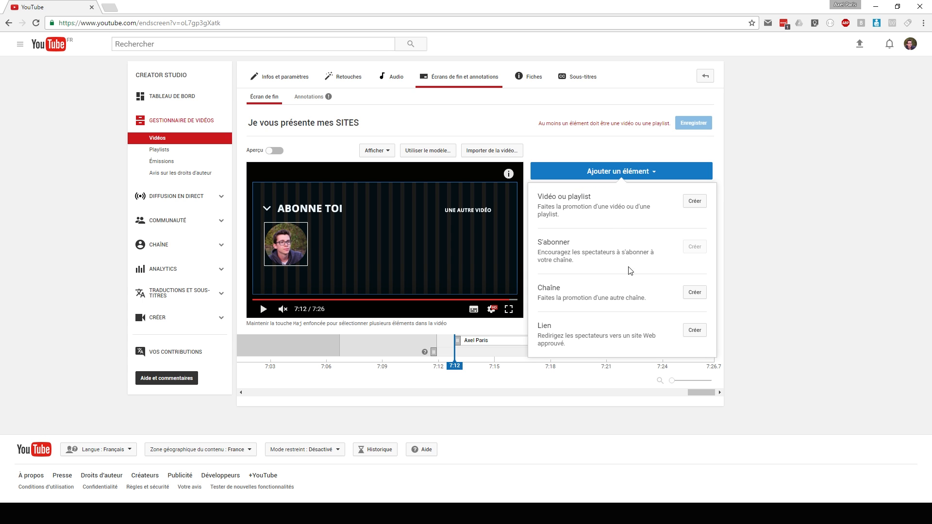
click(694, 330)
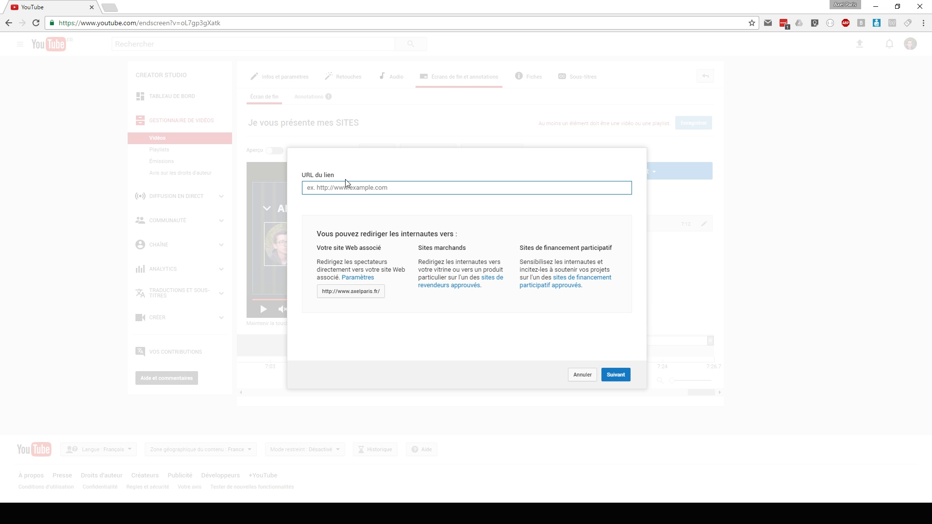
- Point the link to the Twitter page URL, title it 'Twitter', with call to action 'En savoir plus'
text(https://)
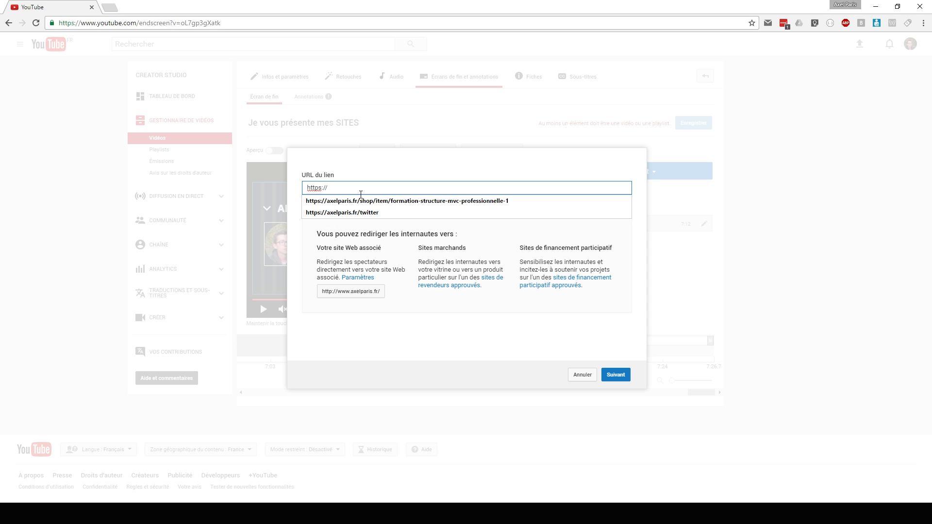
click(370, 213)
click(614, 379)
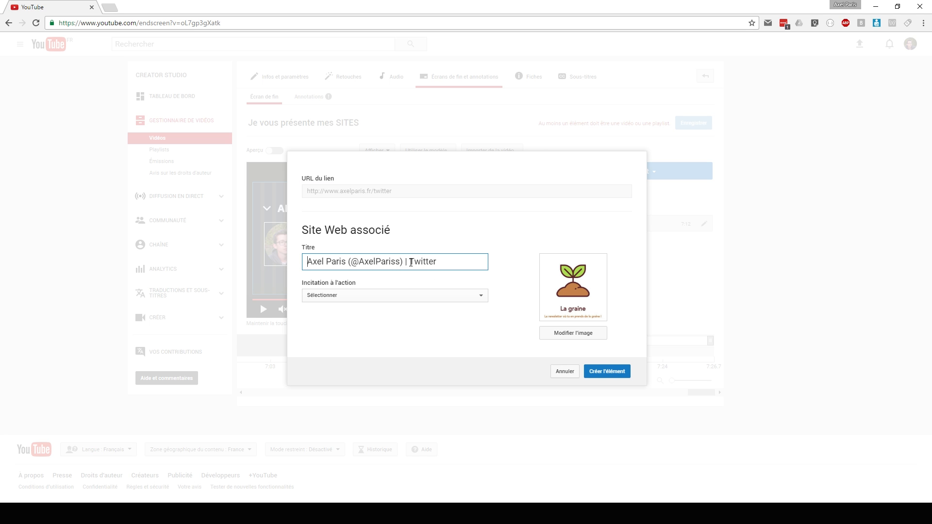
drag(411, 263, 244, 280)
key(BackSpace)
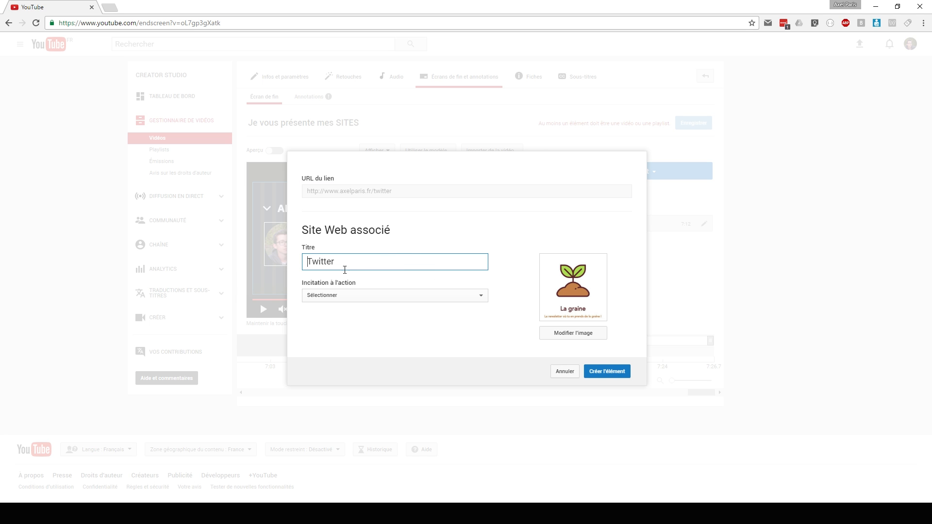
click(354, 292)
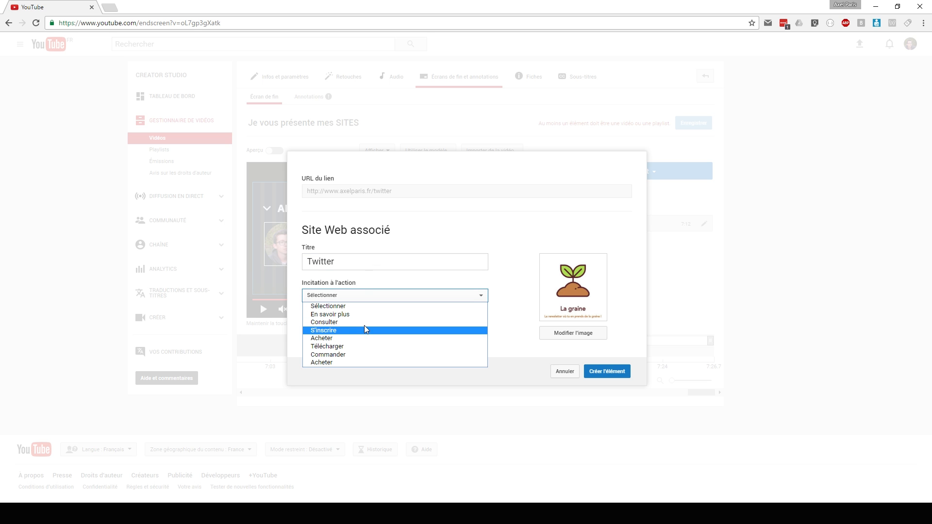
click(367, 314)
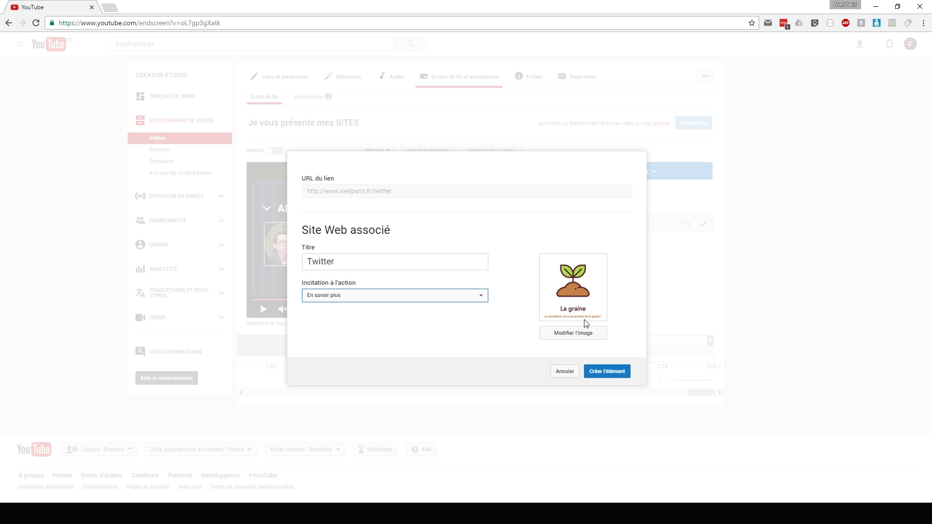
- Create the Twitter link card and place it right of the subscribe avatar
click(605, 374)
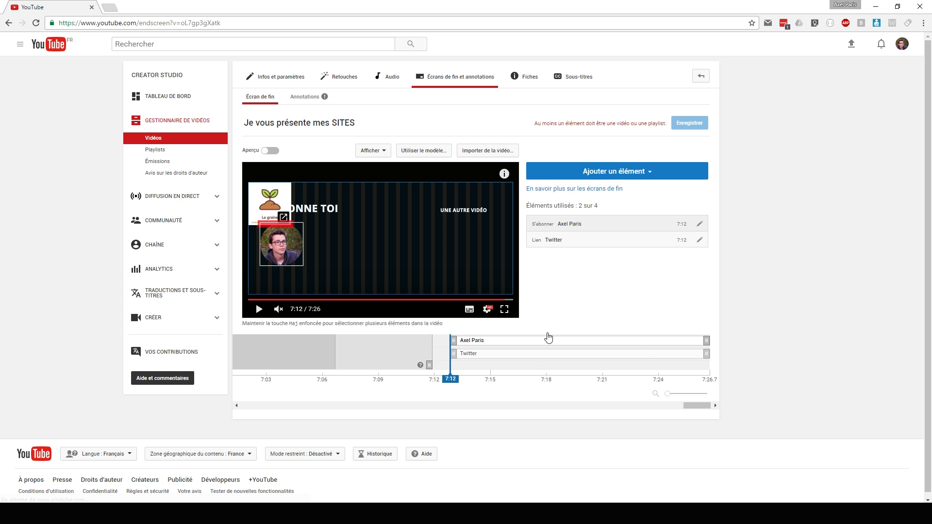
drag(285, 238, 319, 239)
click(278, 236)
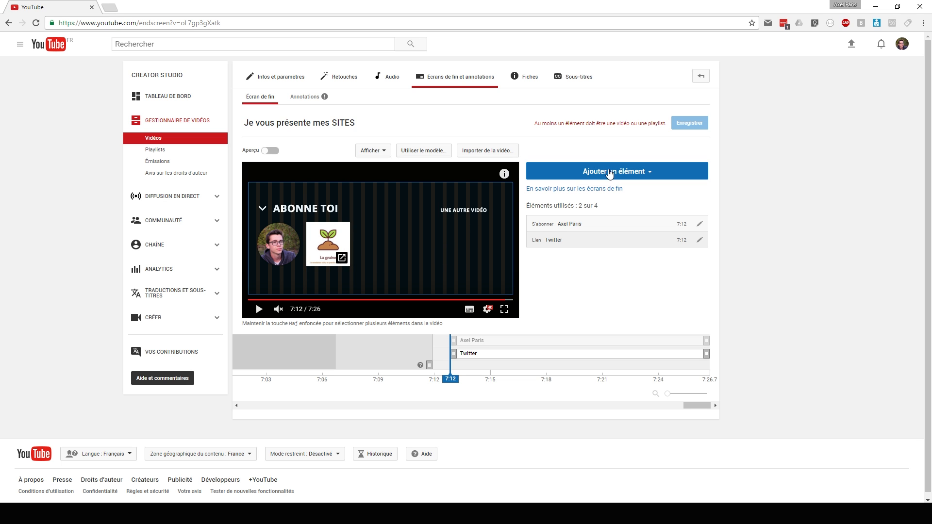
click(625, 176)
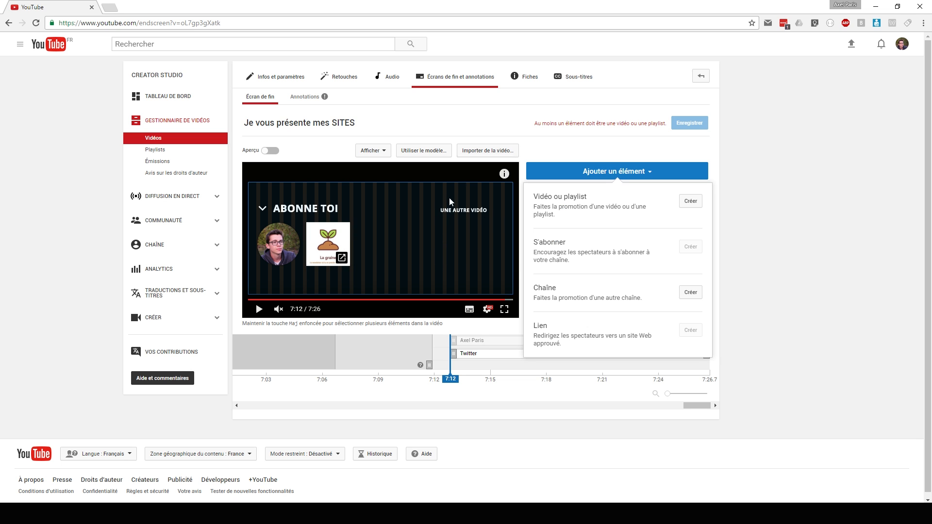
- Add a 'Contenu adapté au spectateur' video element and position it mid-right under UNE AUTRE VIDÉO
click(689, 201)
click(412, 266)
click(563, 326)
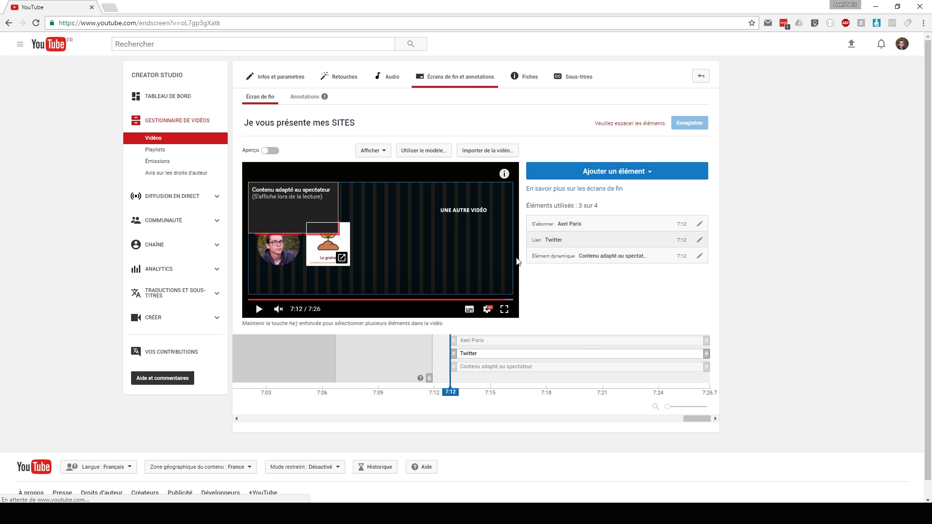
drag(307, 205, 463, 232)
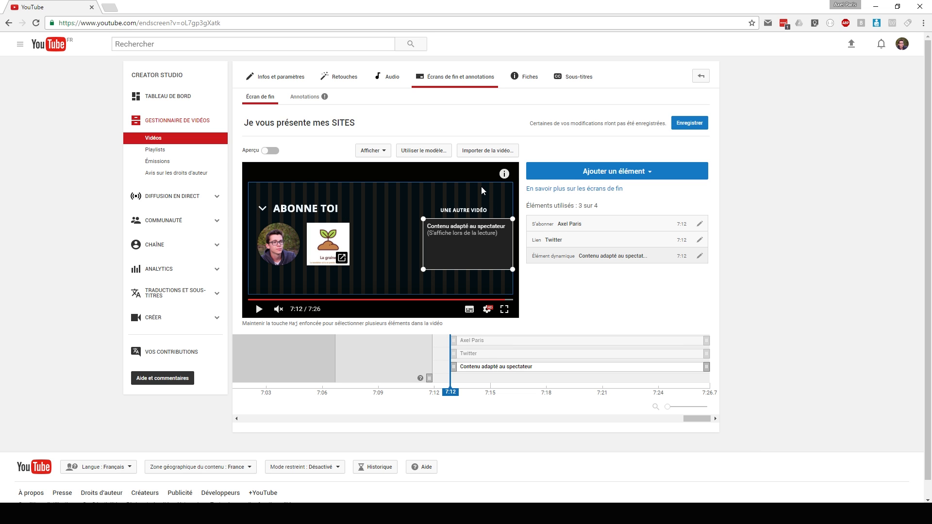
drag(461, 236, 417, 248)
- Stack the Twitter card above the subscribe avatar under ABONNE TOI
drag(319, 238, 297, 199)
drag(269, 245, 296, 265)
drag(296, 208, 294, 217)
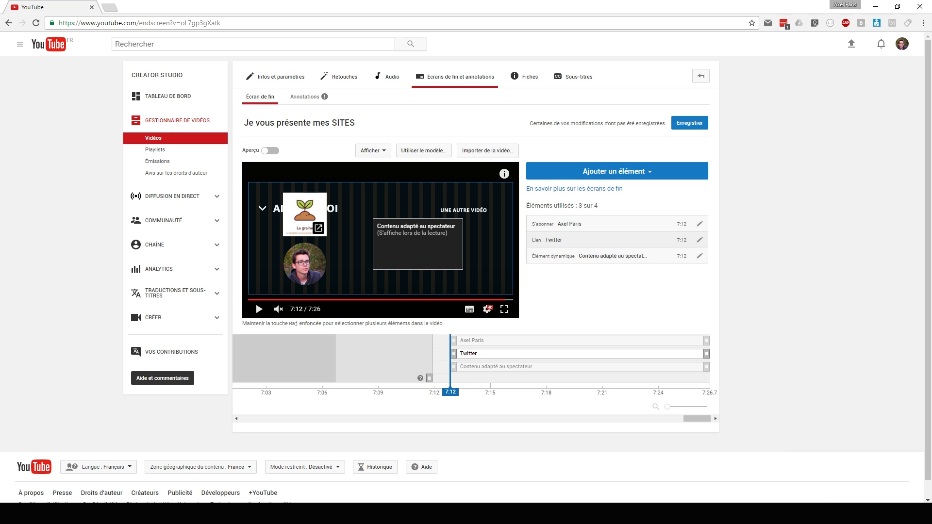
- Capture the end-screen preview area with puush's Capture Area and upload it
right_click(852, 514)
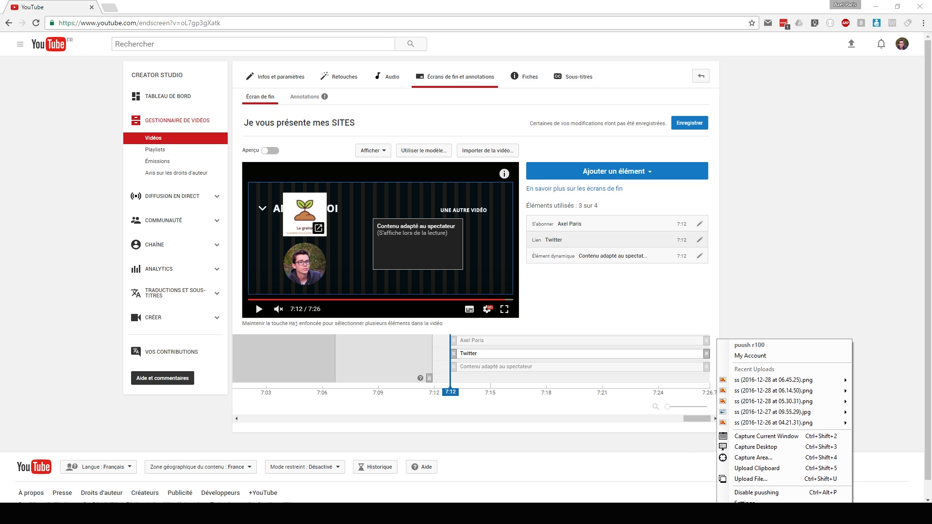
click(776, 457)
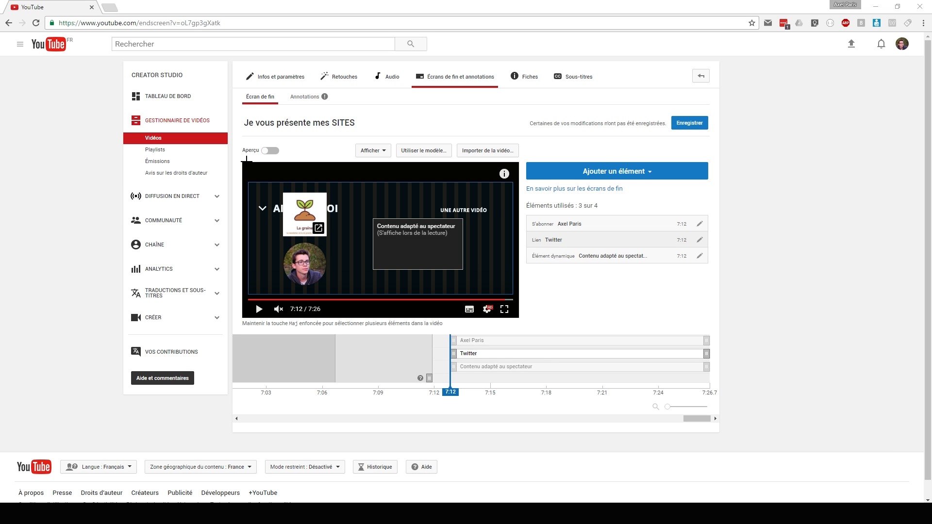
drag(242, 162, 517, 317)
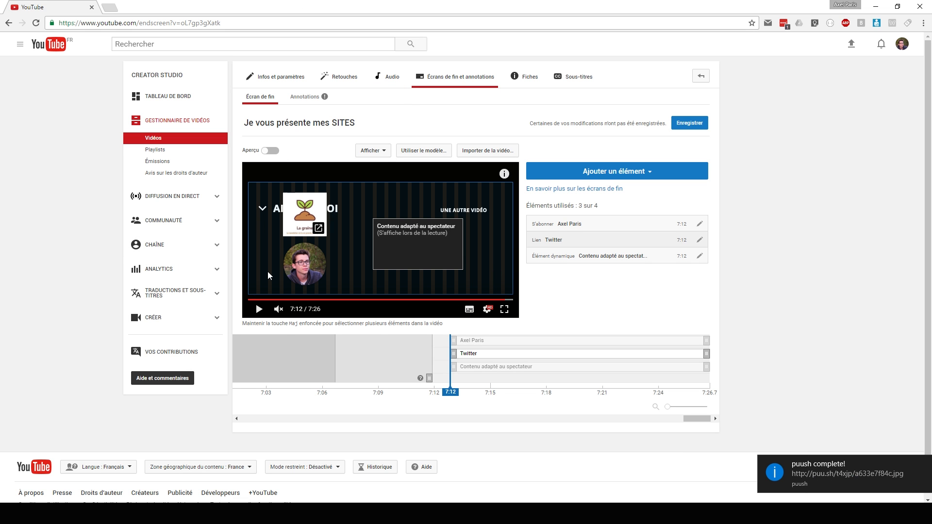
- Load the pasted puu.sh link and save the screenshot as a JPG in the Bureau folder
click(107, 6)
text(http://puu.sh/t4xjp/a633e7f84c.jpg)
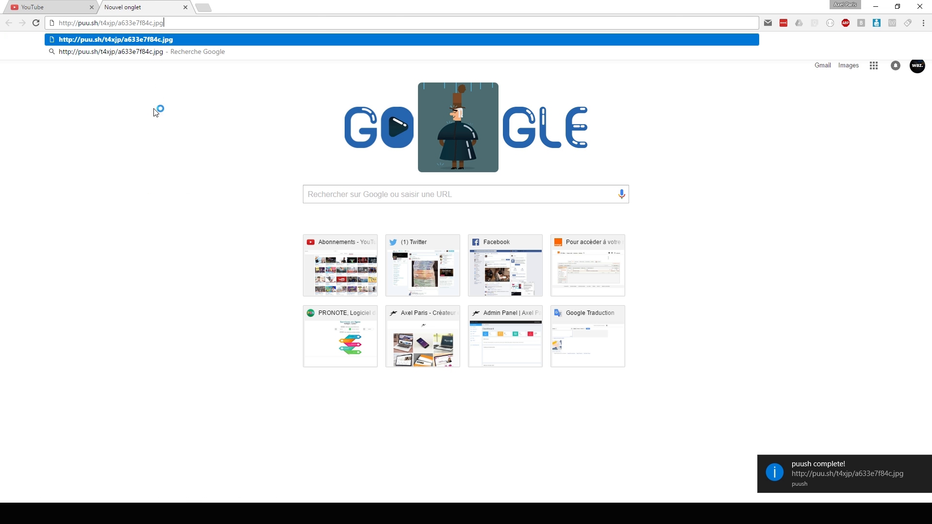
key(Return)
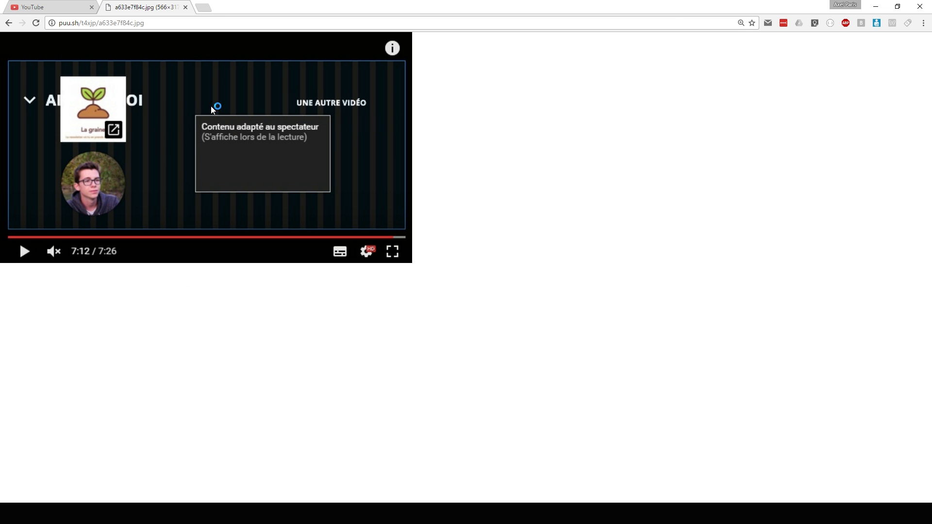
right_click(209, 99)
click(256, 118)
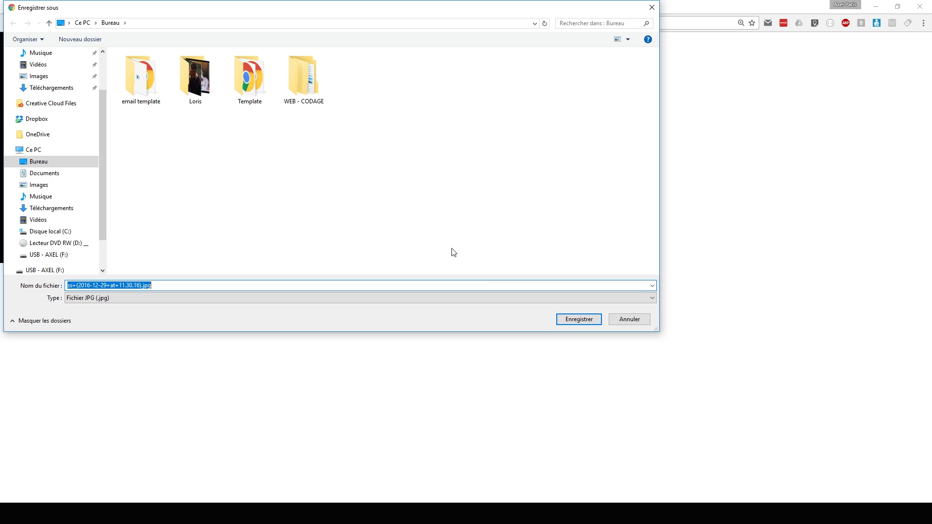
click(565, 321)
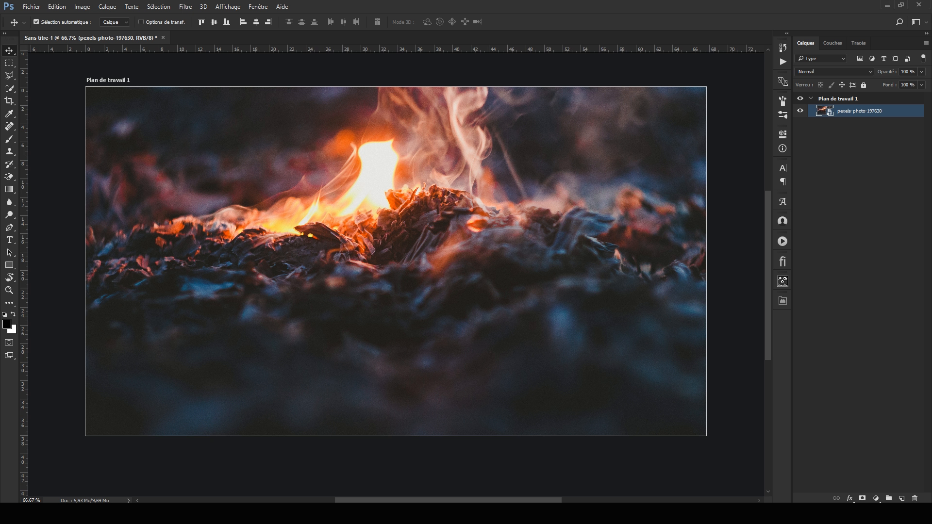
- Place the screenshot over the Photoshop fire photo, anchored top-left and enlarged to nearly fill the artboard
drag(184, 513, 309, 184)
drag(360, 239, 124, 104)
drag(226, 167, 697, 451)
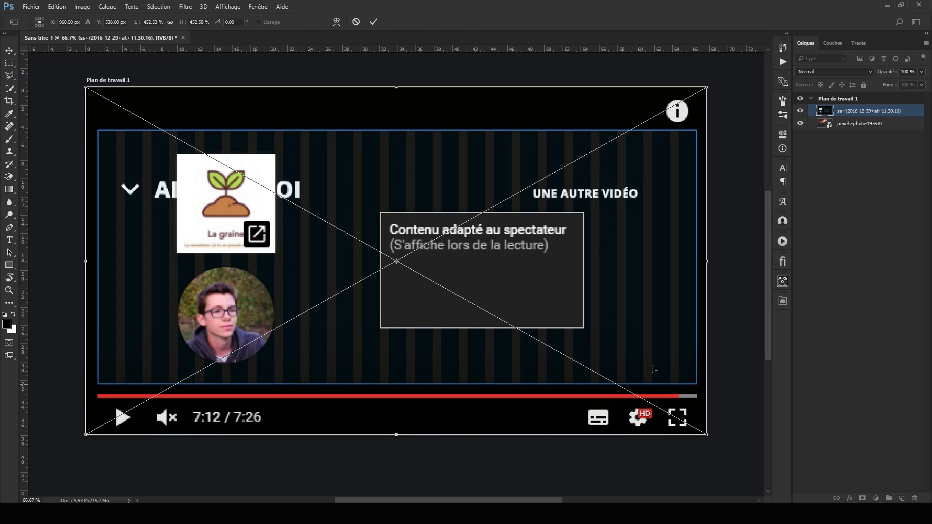
- Commit the transform and copy the La graine logo card and content box onto a new layer
key(Return)
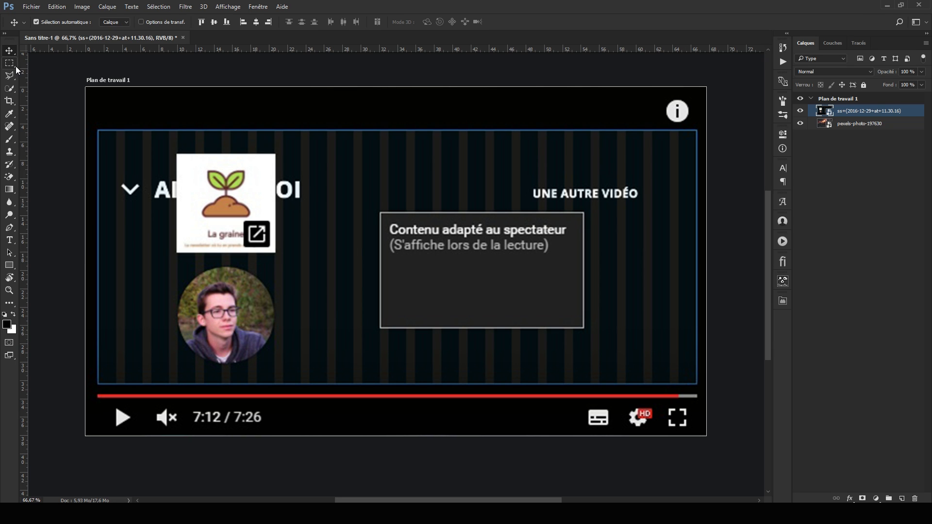
click(9, 63)
drag(177, 154, 276, 252)
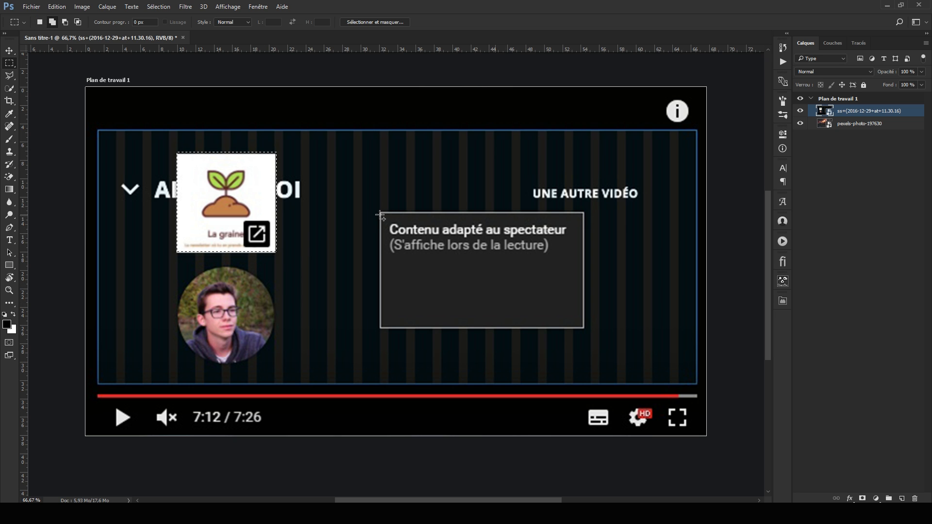
drag(380, 213, 584, 328)
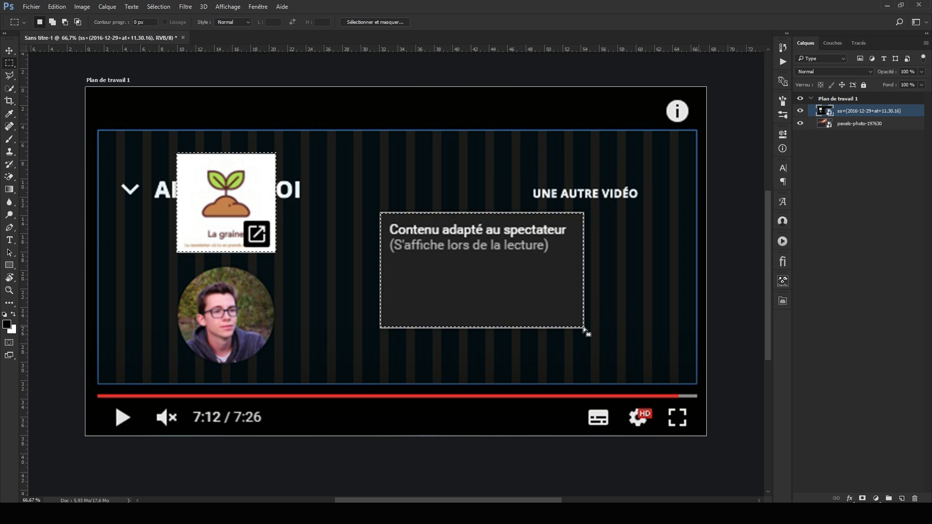
key(ctrl+j)
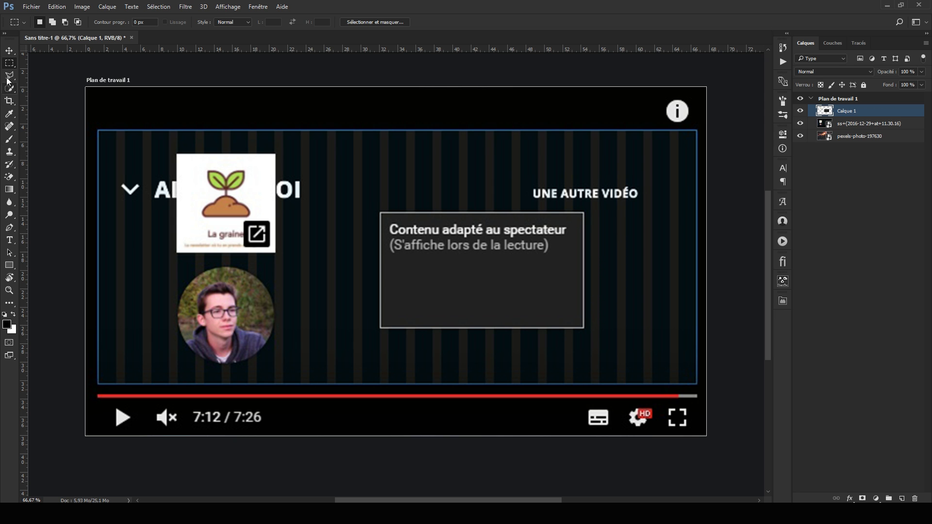
- Copy the round avatar onto its own layer with an elliptical selection
right_click(11, 65)
click(48, 71)
drag(176, 267, 240, 310)
click(867, 128)
key(ctrl+j)
click(872, 136)
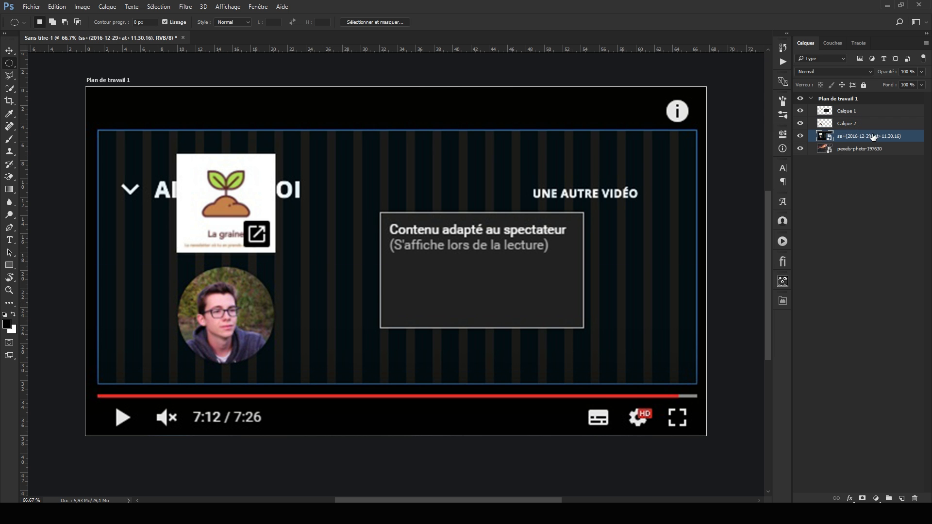
- Delete the screenshot layer, then add a large white 'UNE AUTRE VIDEO' heading below the fire photo's centre
key(Delete)
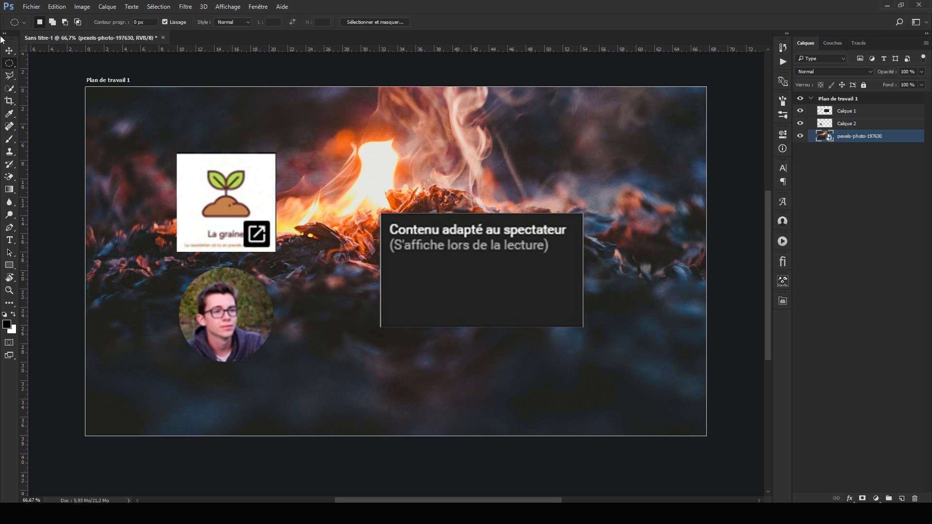
click(10, 51)
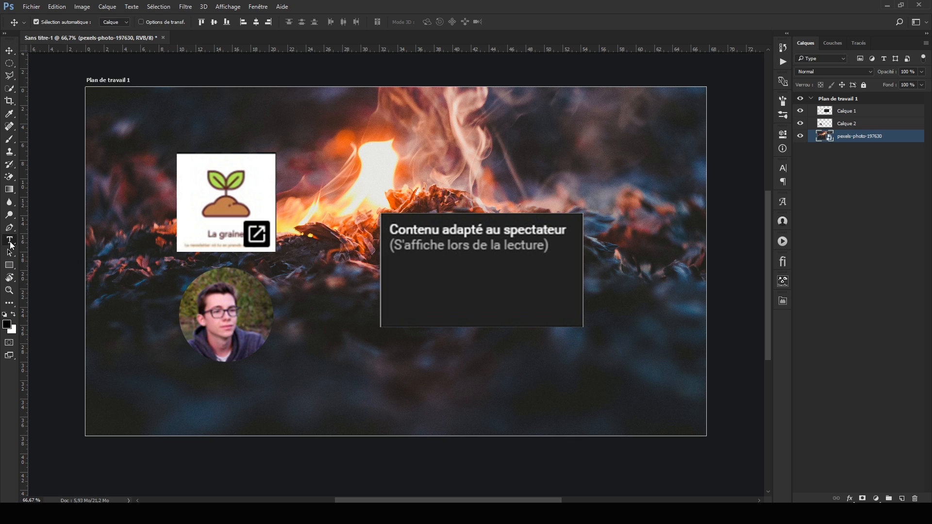
click(417, 191)
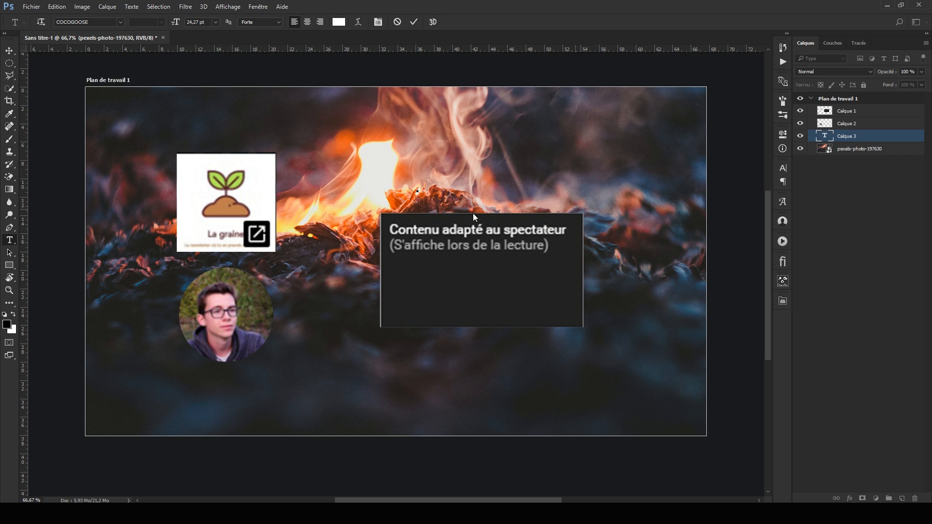
text(UNE AUTRE VIDEO)
key(ctrl+Return)
key(ctrl+t)
drag(498, 195, 540, 358)
key(Return)
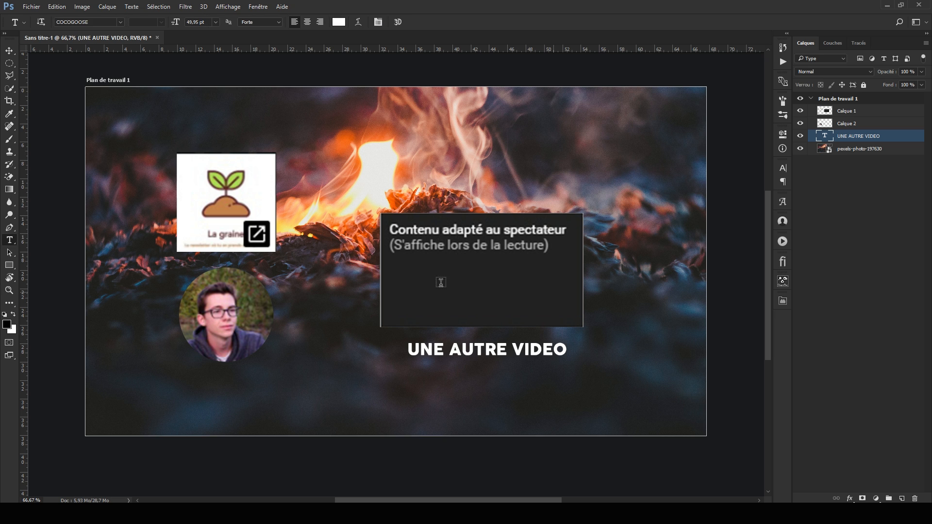
- Delete the copied Calque 1 and Calque 2 layers (logo, box and avatar)
click(10, 50)
click(872, 111)
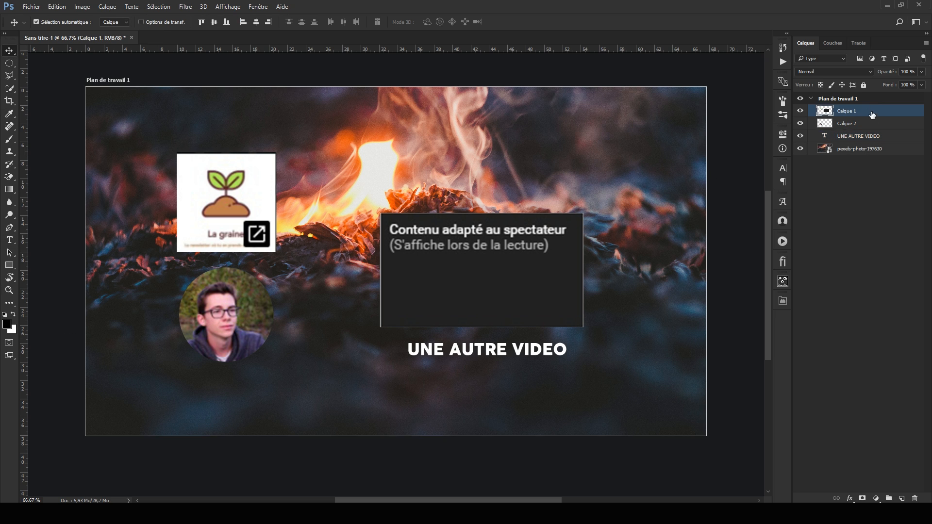
shift+click(872, 121)
key(Delete)
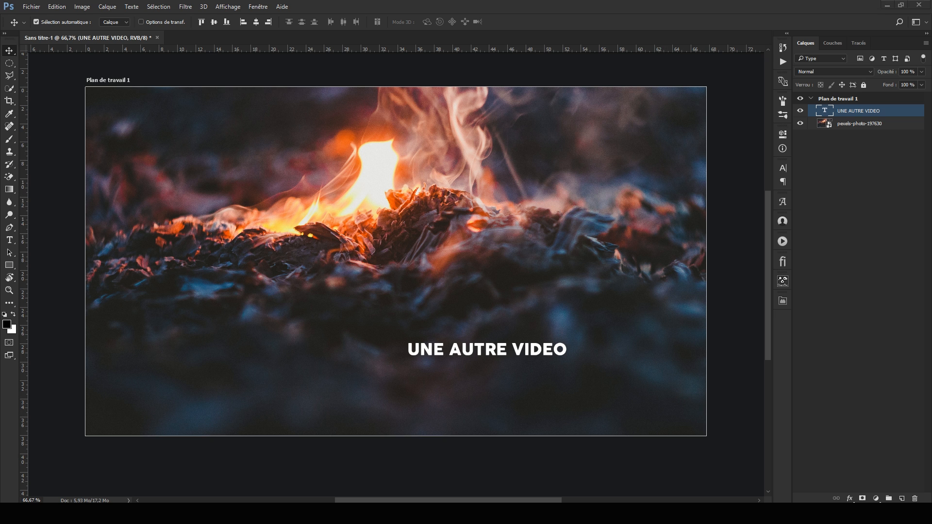
key(alt+Tab)
- Import the BILAN 2016 video's end screen, confirming it replaces the current one
click(21, 3)
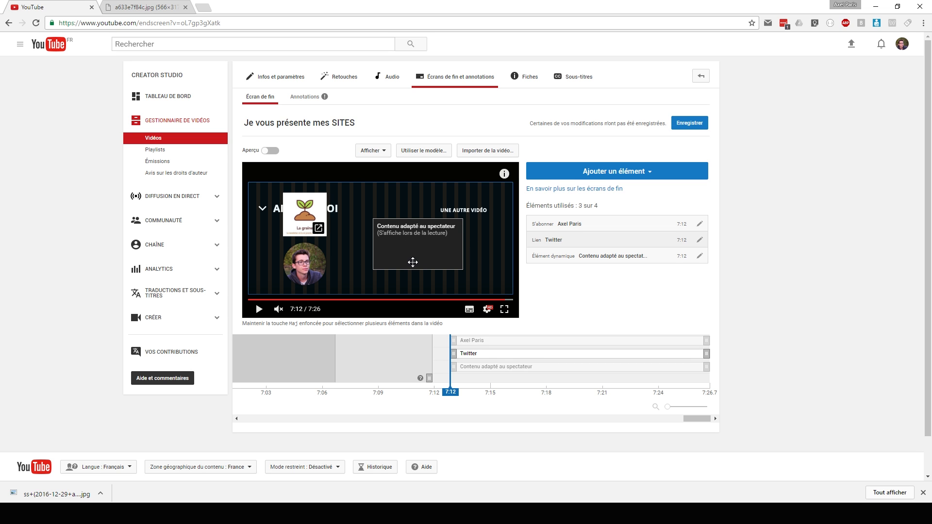
click(468, 154)
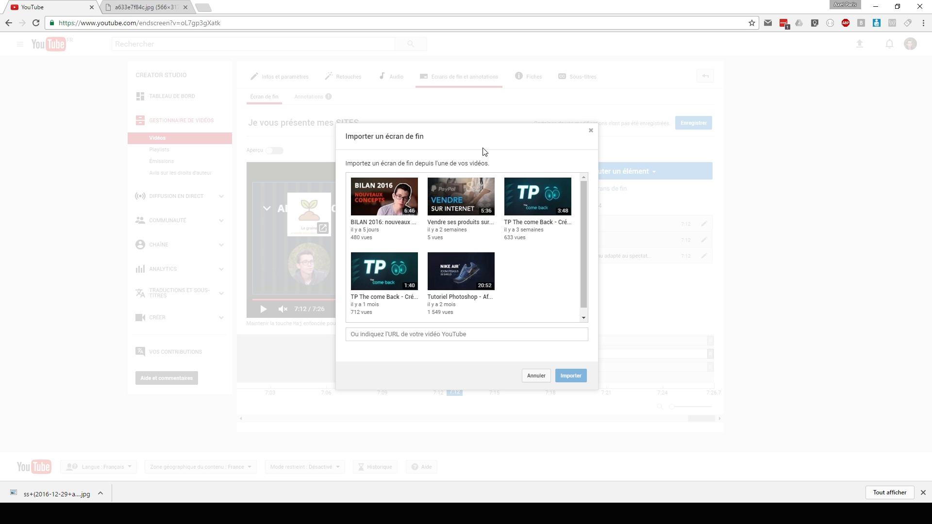
click(385, 227)
click(570, 376)
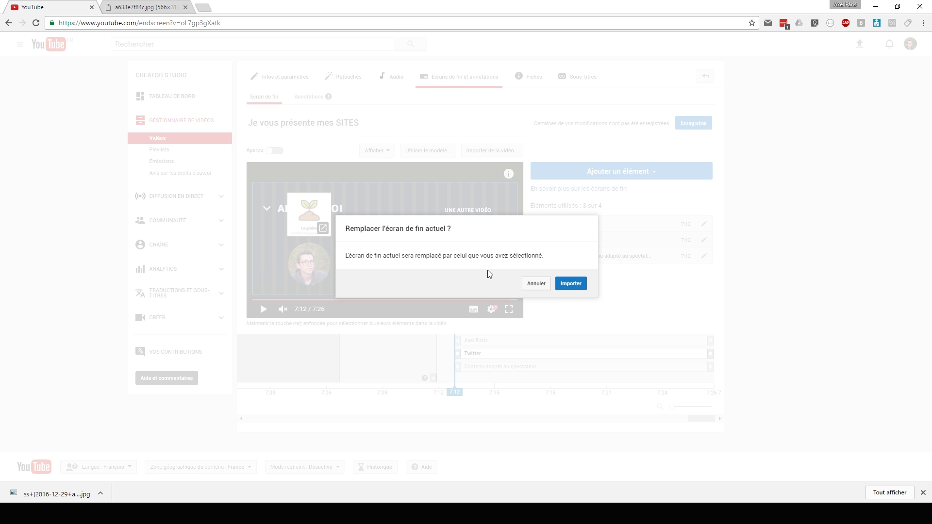
click(571, 284)
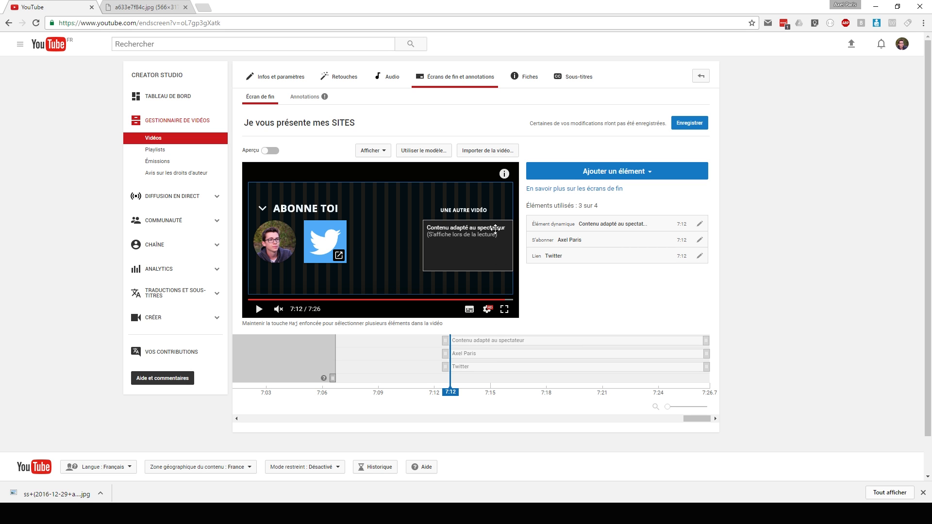
- Shift the end-screen element bars to start at 7:11 and save with Enregistrer
drag(456, 388, 436, 336)
click(444, 367)
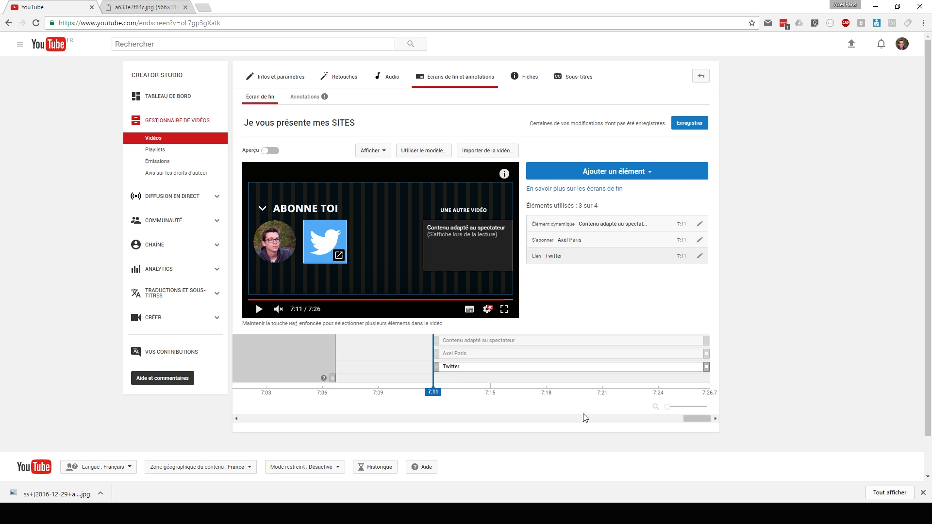
click(687, 124)
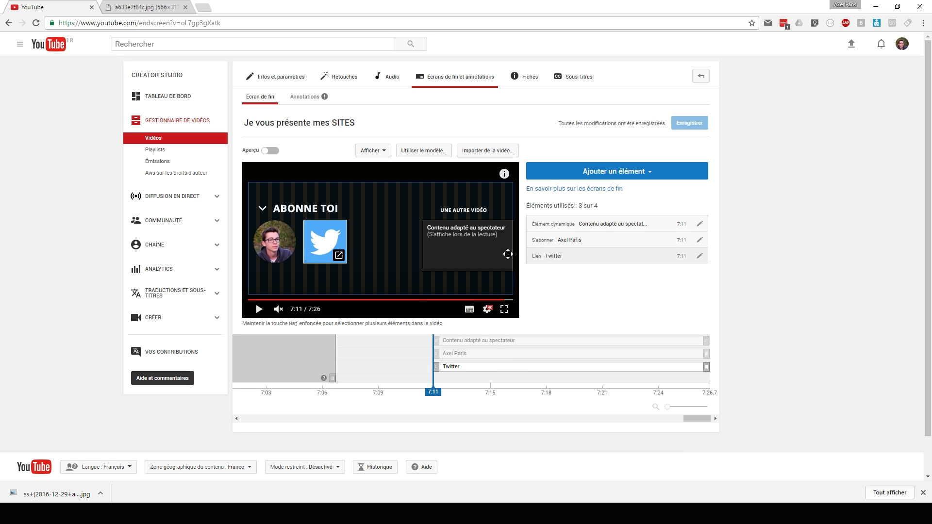
click(429, 155)
drag(637, 174, 641, 347)
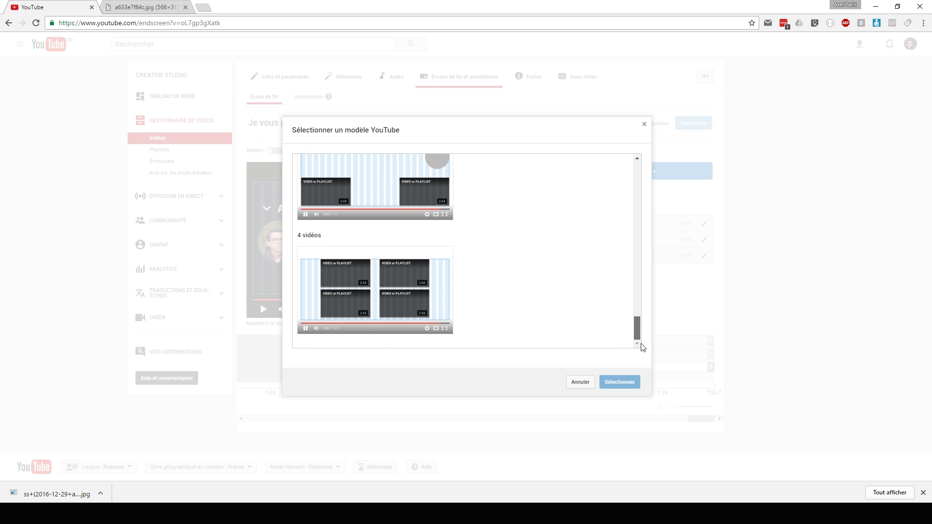
scroll(528, 231, up, 3)
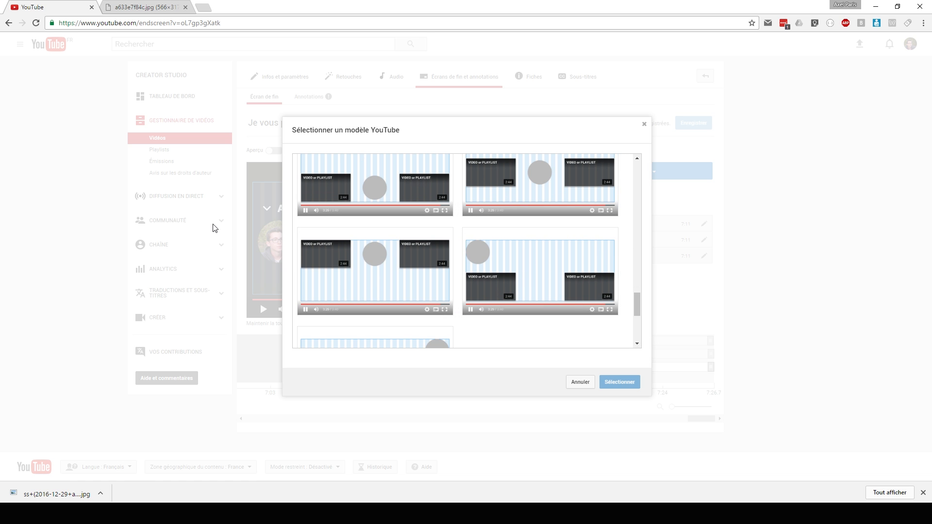
click(644, 124)
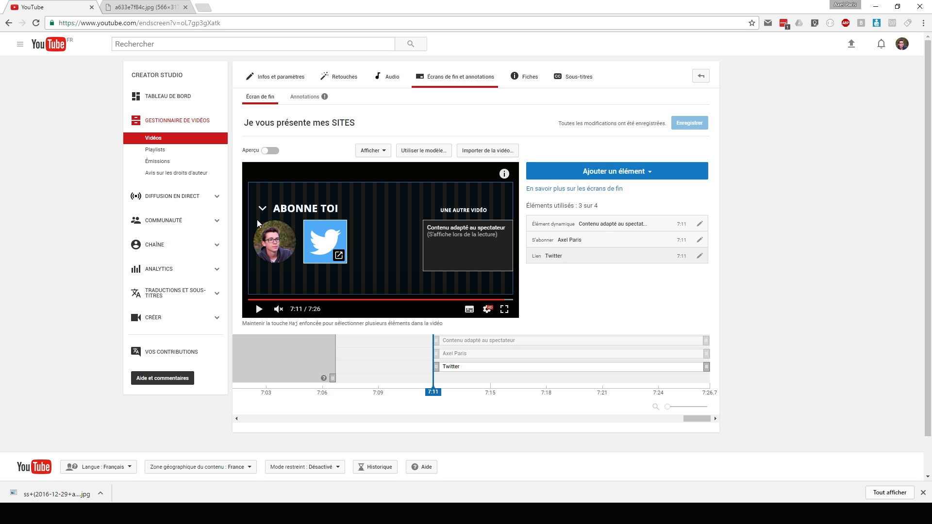
click(288, 124)
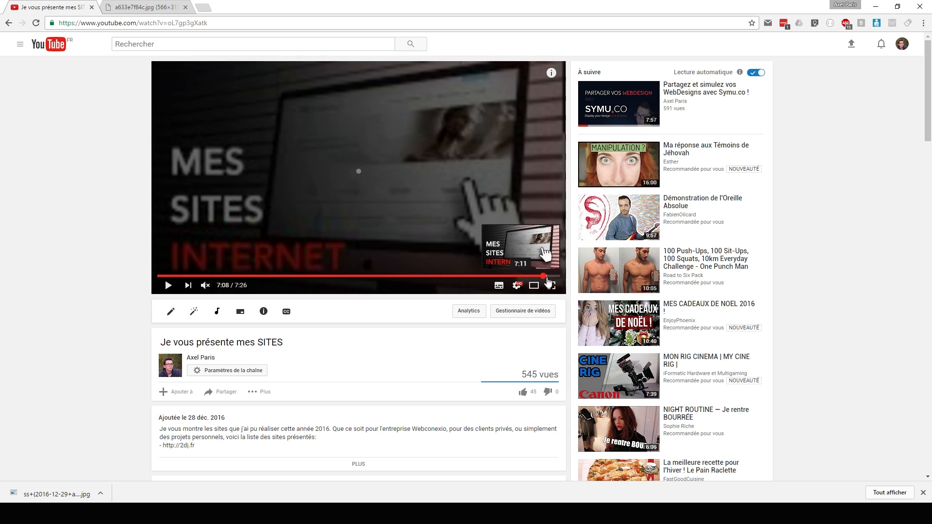
- Jump playback to 7:15 to show the subscribe avatar, Twitter card and BILAN 2016 suggestion
click(548, 277)
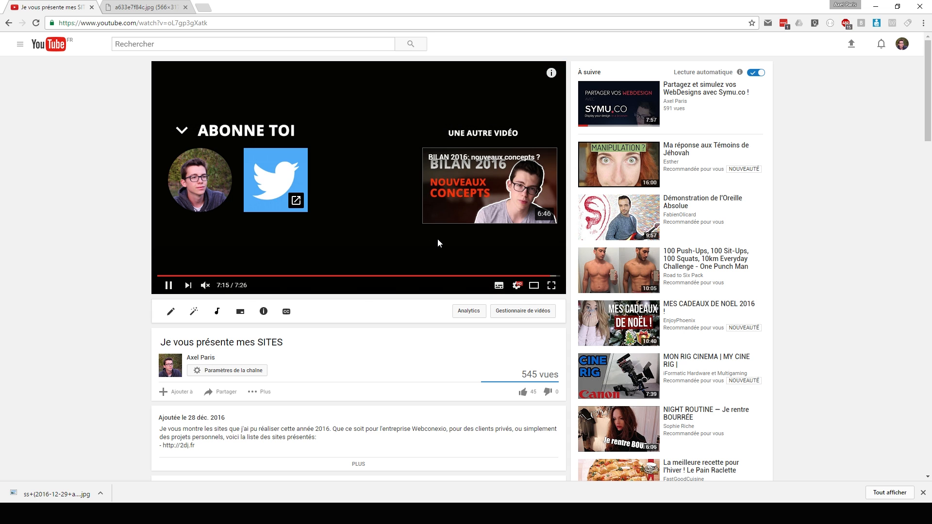
mouse_move(285, 211)
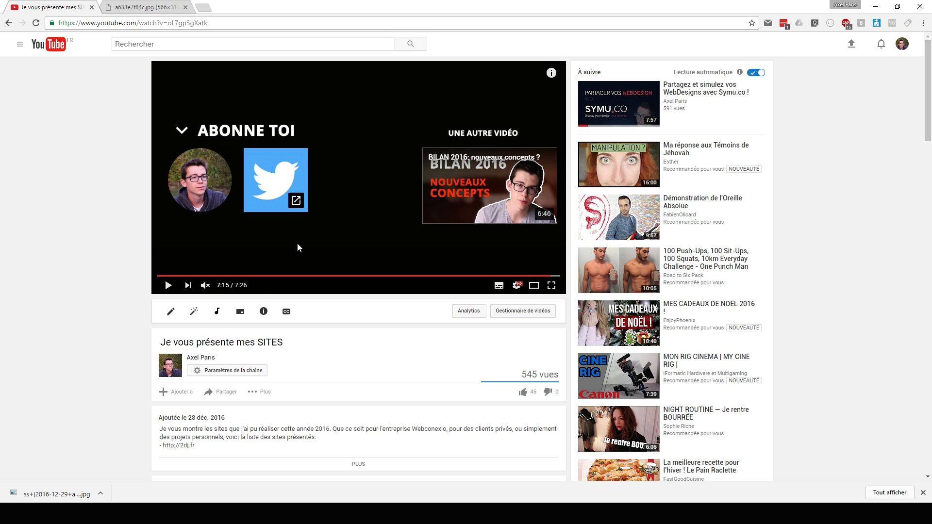